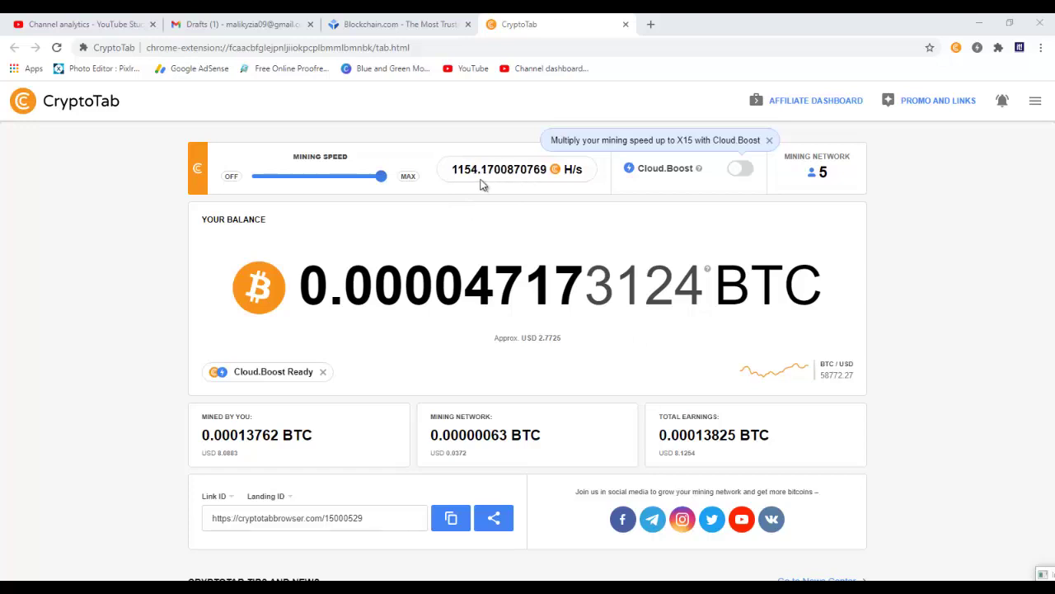
Open the BTC withdrawal form from the CryptoTab balance overview and dismiss the promo banner.
mouse_move(692, 177)
left_click(1035, 106)
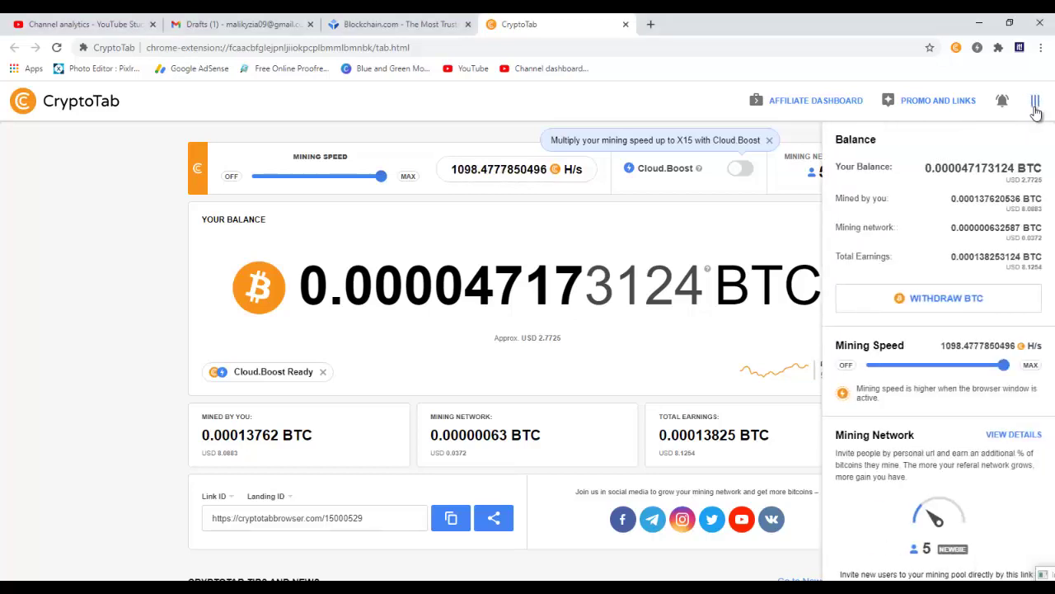
left_click(1000, 305)
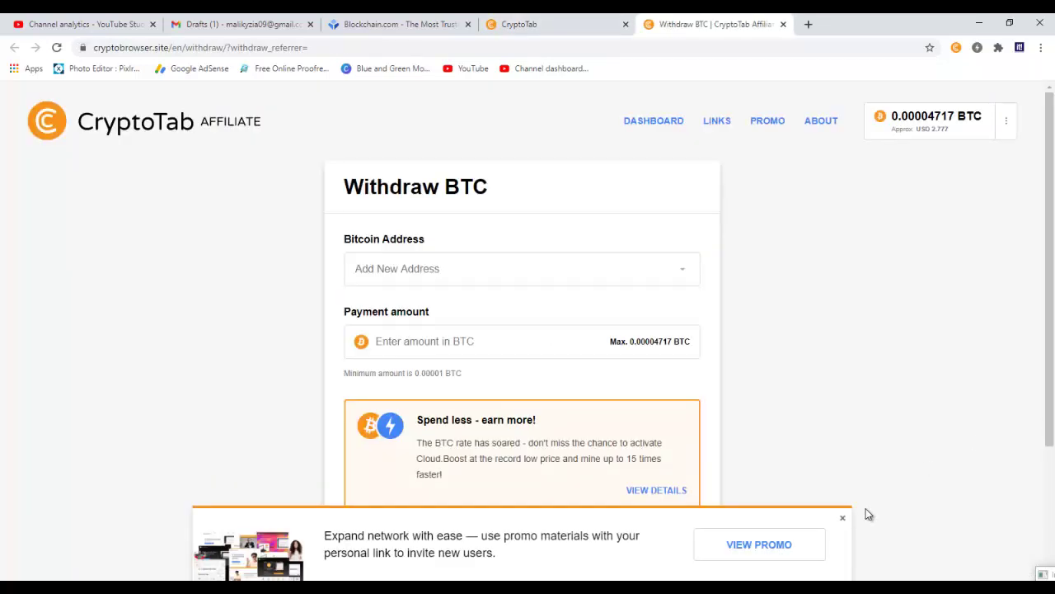
left_click(843, 520)
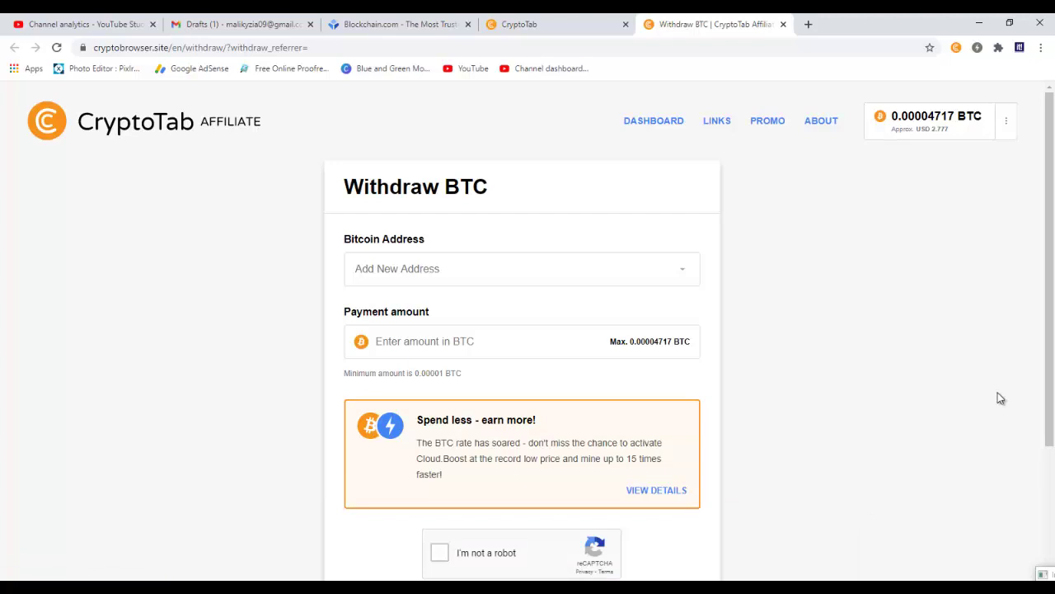
left_click(465, 275)
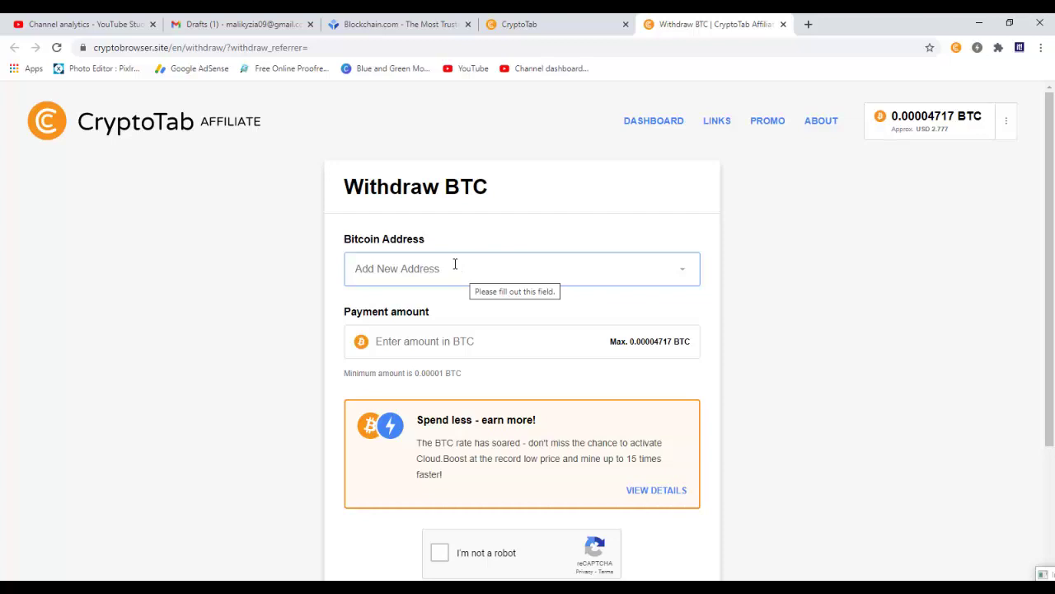
Switch to Blockchain.com, submit the filled-in wallet login, and authorize it through the Authorize Log In e-mail in Gmail.
left_click(390, 24)
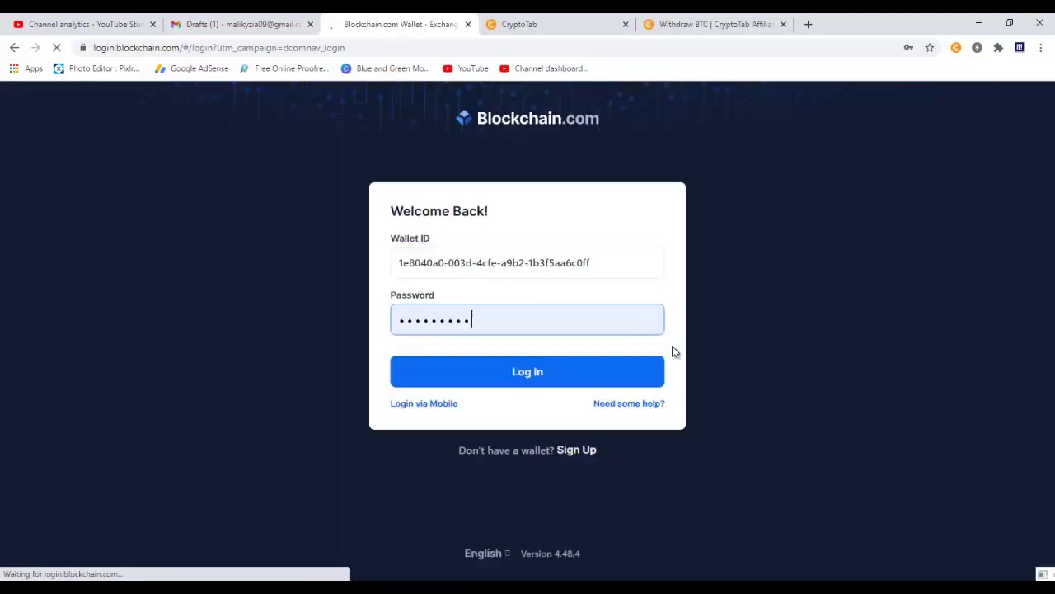
left_click(509, 382)
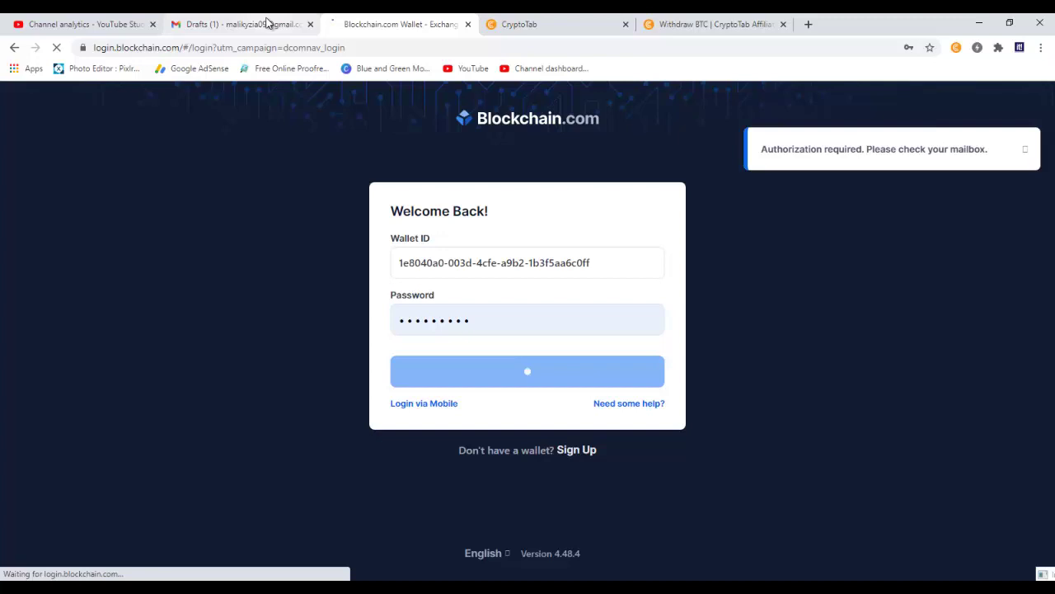
left_click(267, 23)
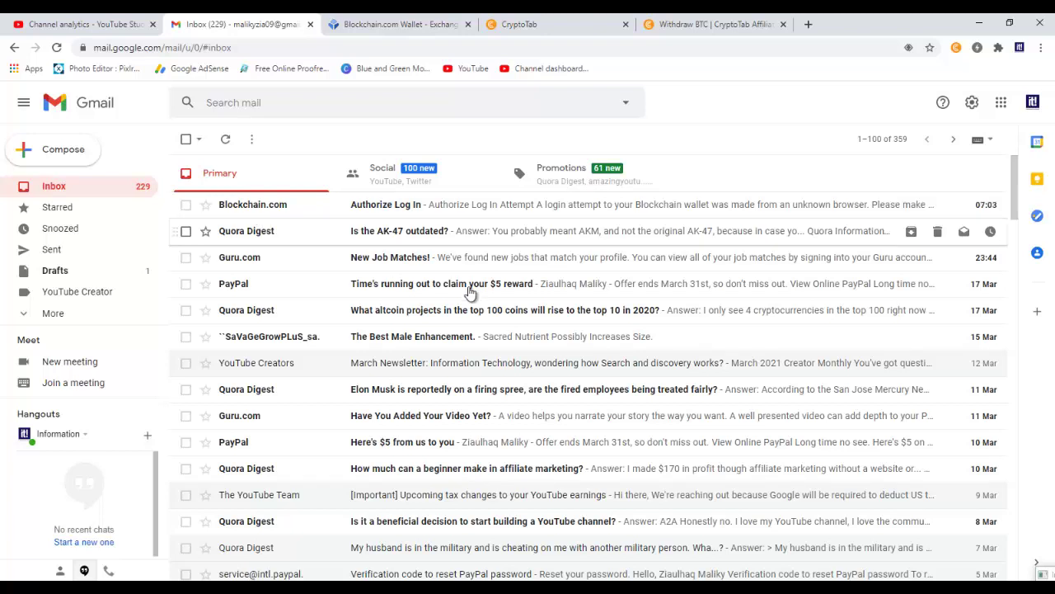
left_click(404, 211)
scroll(617, 330, "down", 3)
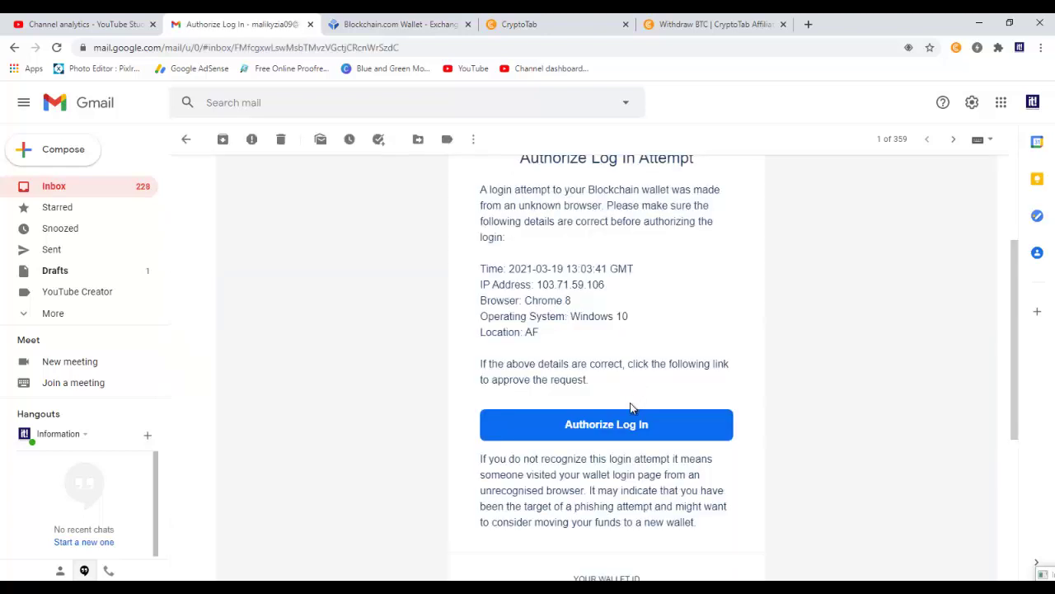
left_click(595, 429)
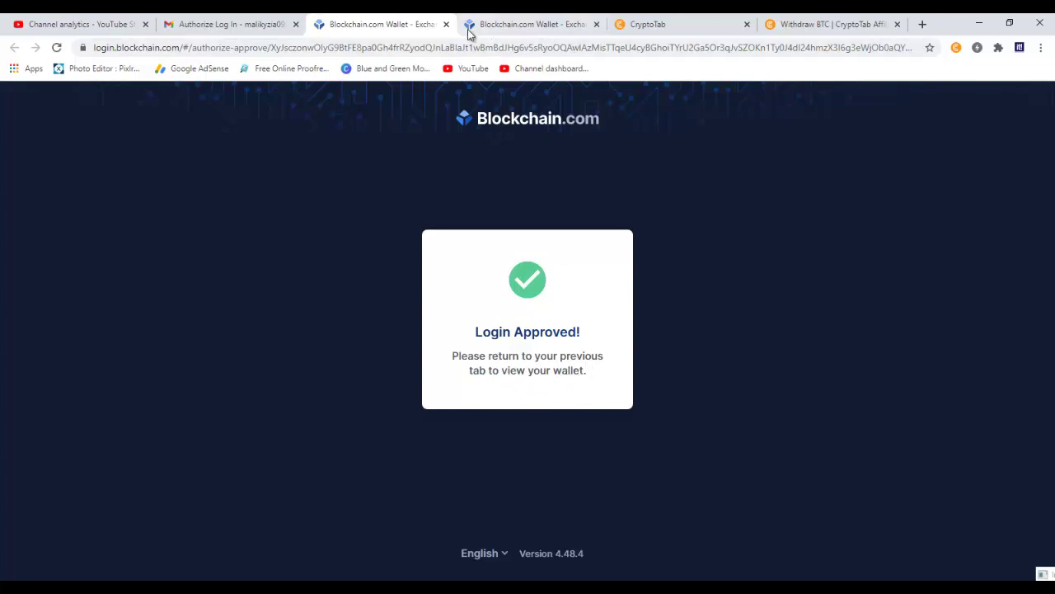
left_click(446, 24)
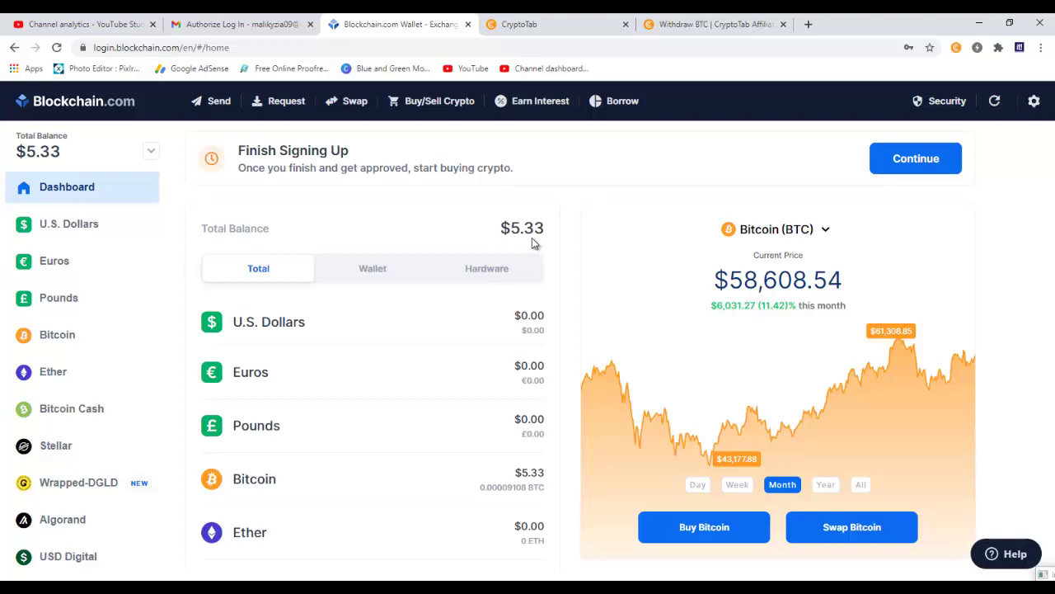
Check the wallet's total balance and review the received Bitcoin transactions.
left_click_drag(500, 229, 546, 231)
left_click(435, 489)
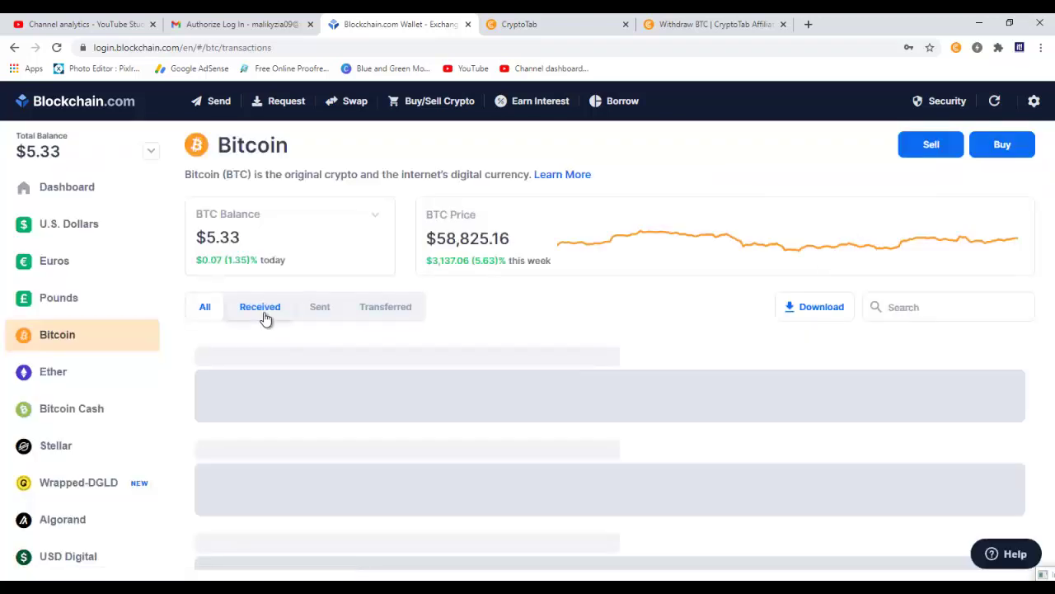
left_click(262, 318)
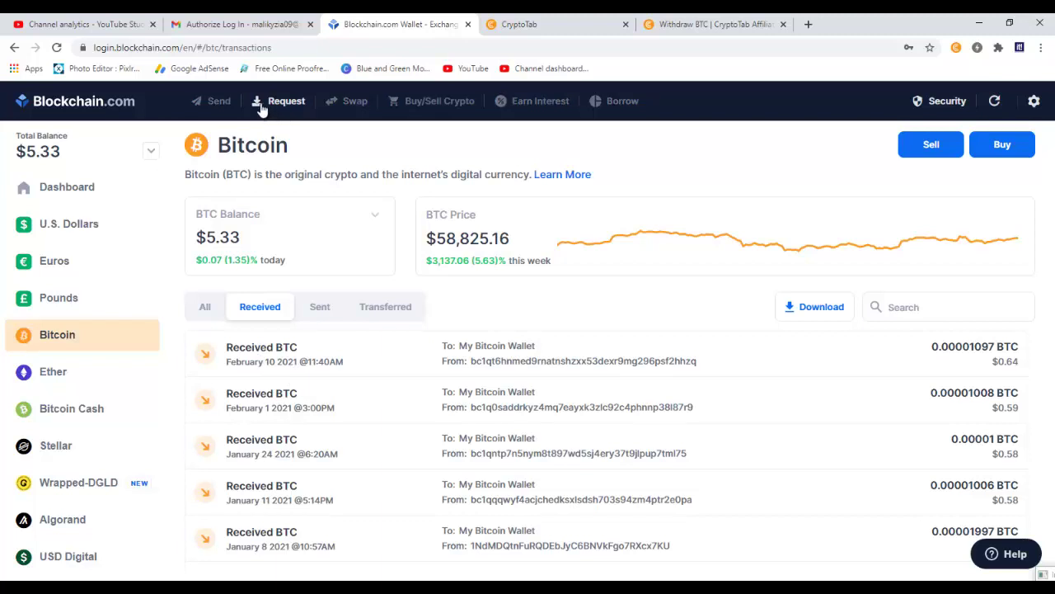
Copy the Bitcoin wallet's receiving address from Request Bitcoin and paste it as the Bitcoin address in CryptoTab's withdrawal form.
left_click(260, 105)
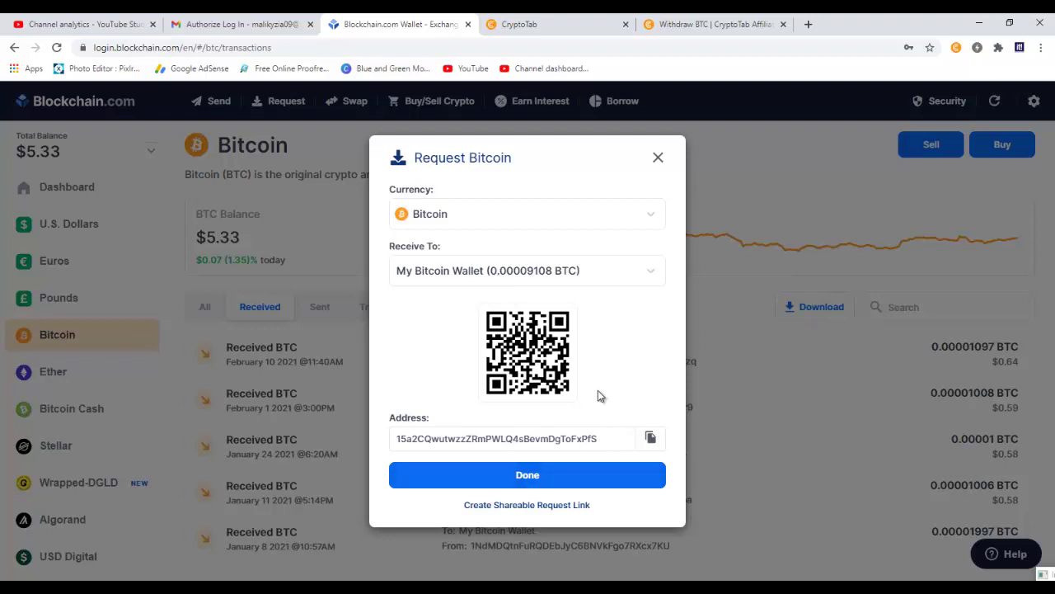
left_click(651, 442)
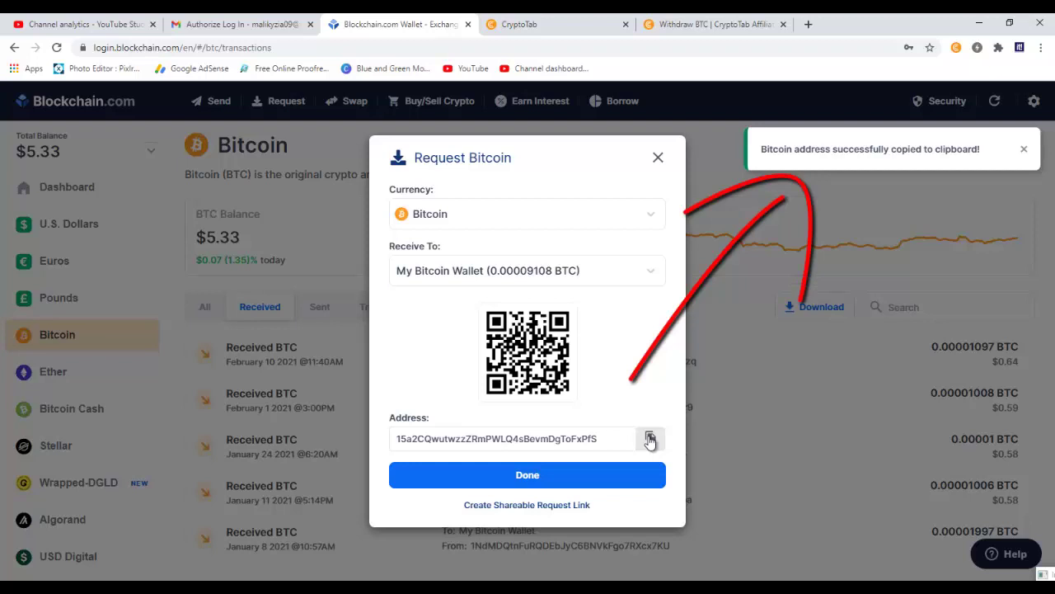
left_click(670, 24)
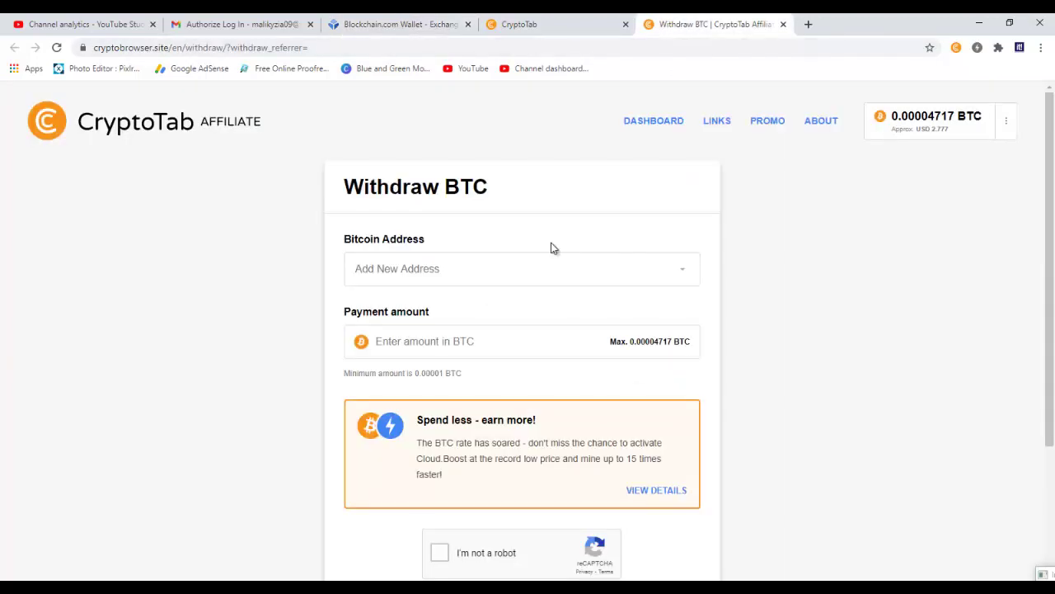
left_click(475, 268)
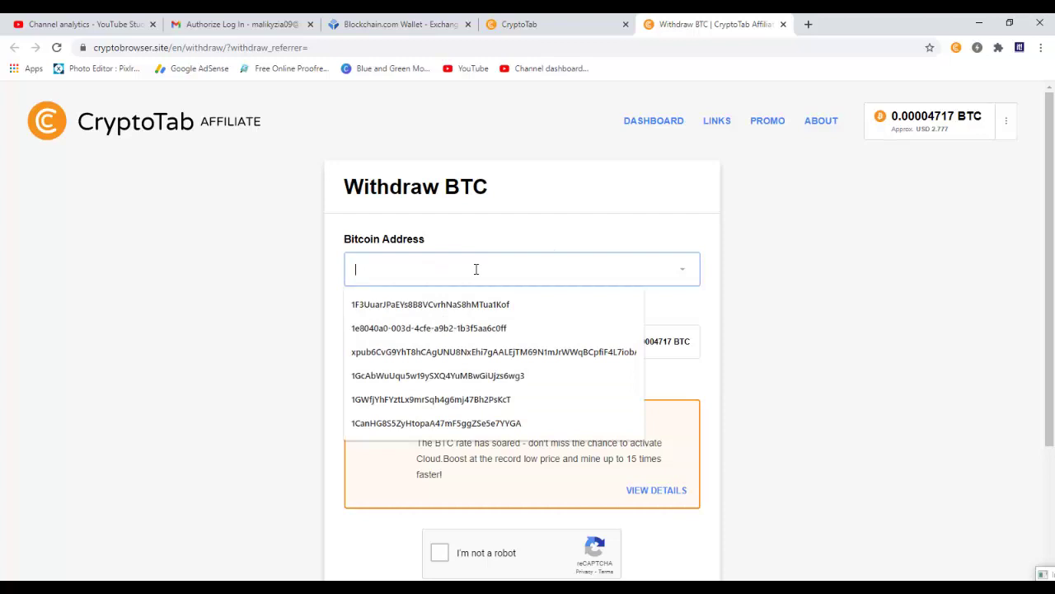
key("ctrl+v")
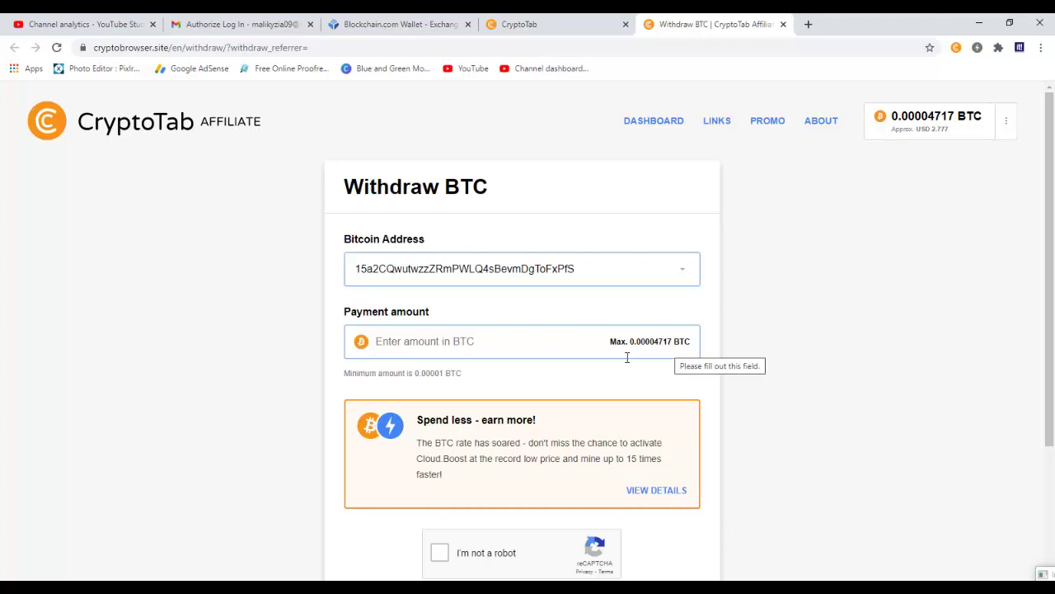
Set the payment amount of the withdrawal to 0.00004717 BTC.
left_click(536, 350)
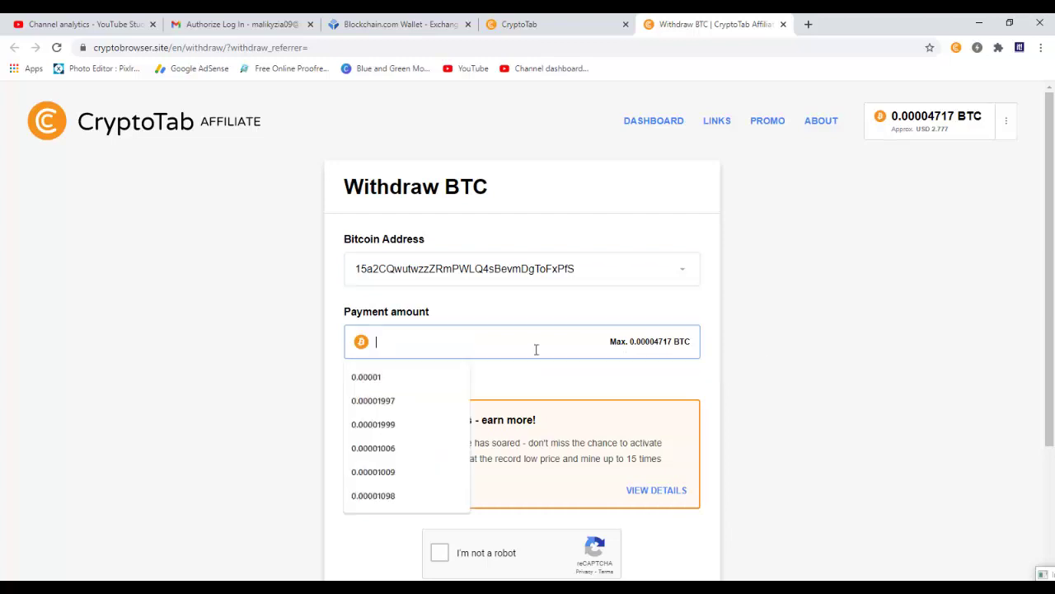
type("0")
type(".00004717")
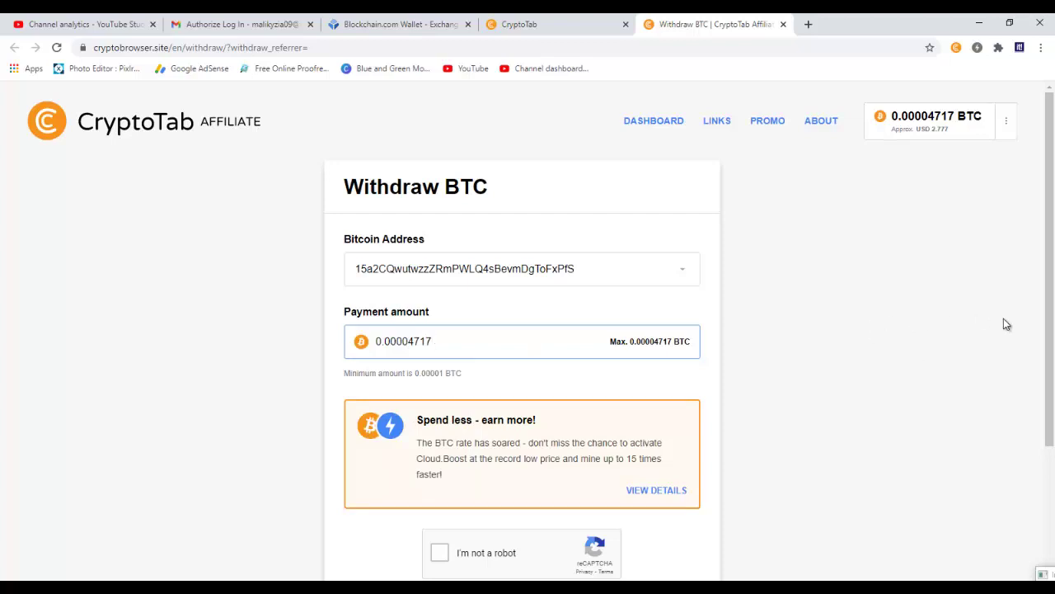
Complete the reCAPTCHA check, review the address and amount, and submit the withdrawal request.
left_click_drag(1042, 332, 1039, 425)
left_click(440, 419)
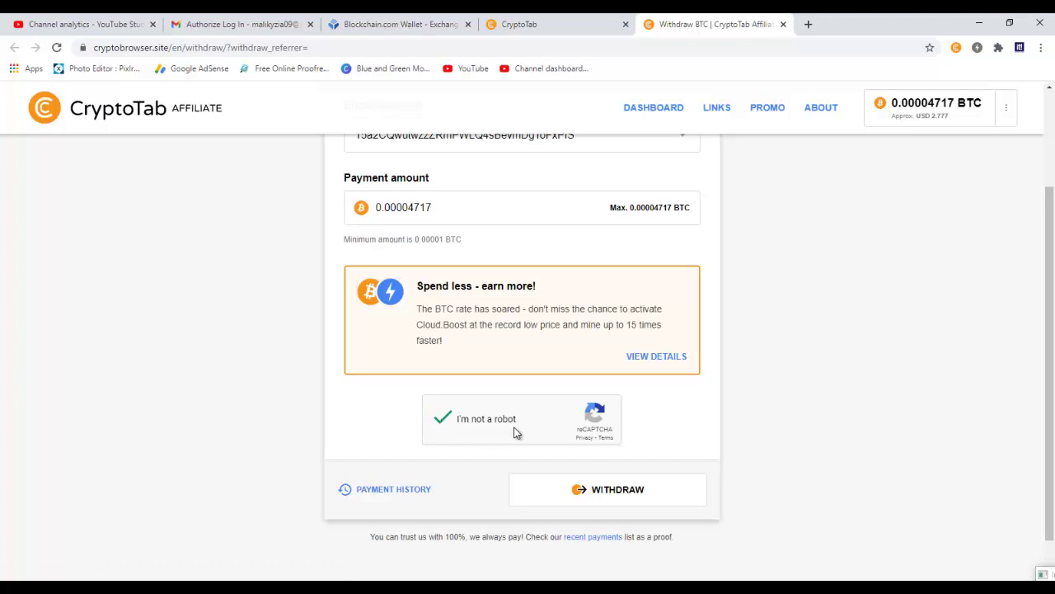
left_click_drag(1052, 379, 973, 325)
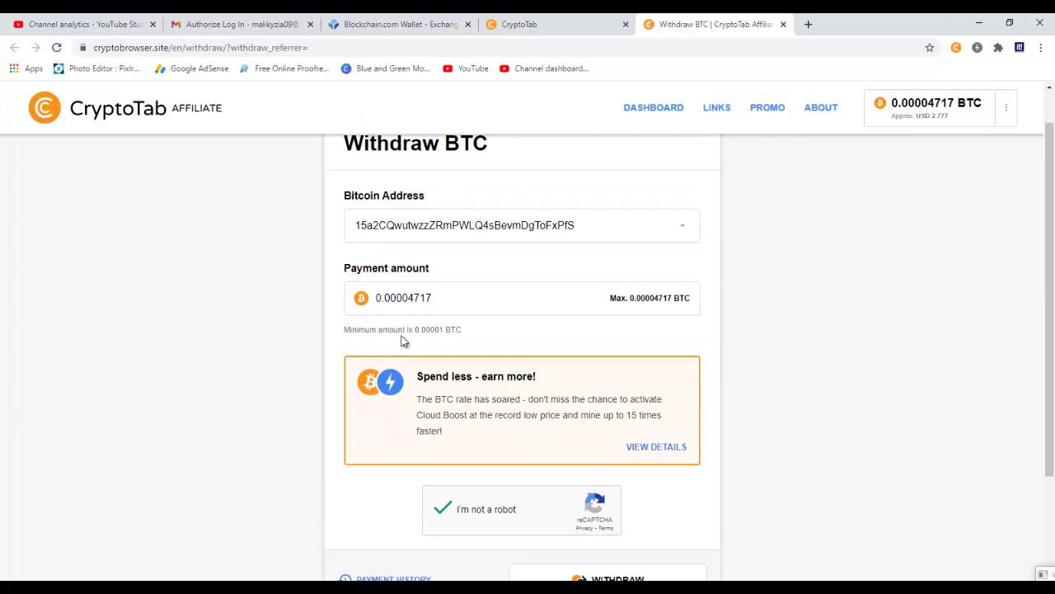
left_click_drag(1052, 264, 1047, 363)
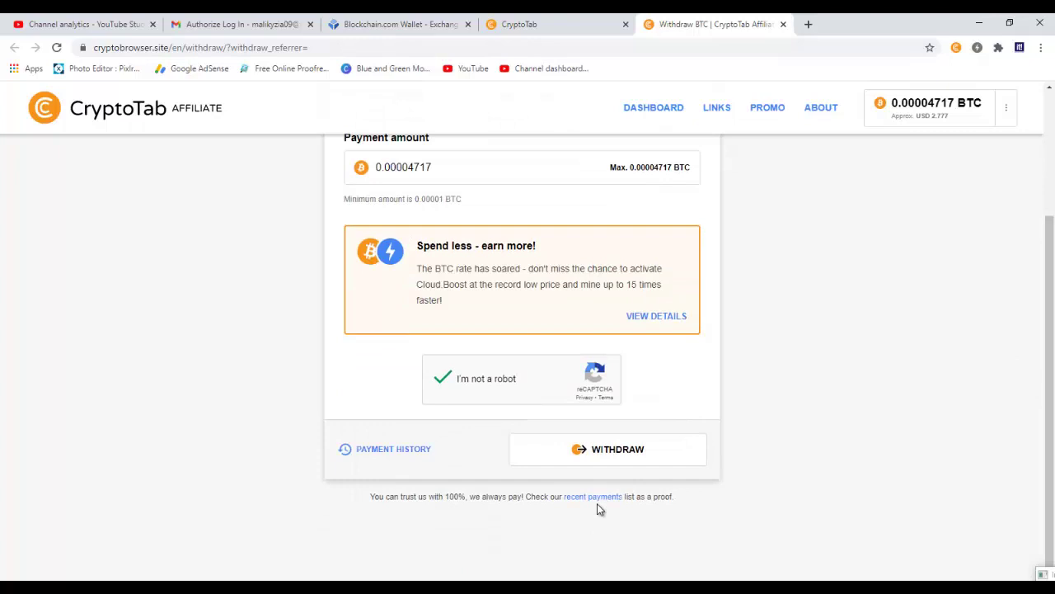
left_click(601, 455)
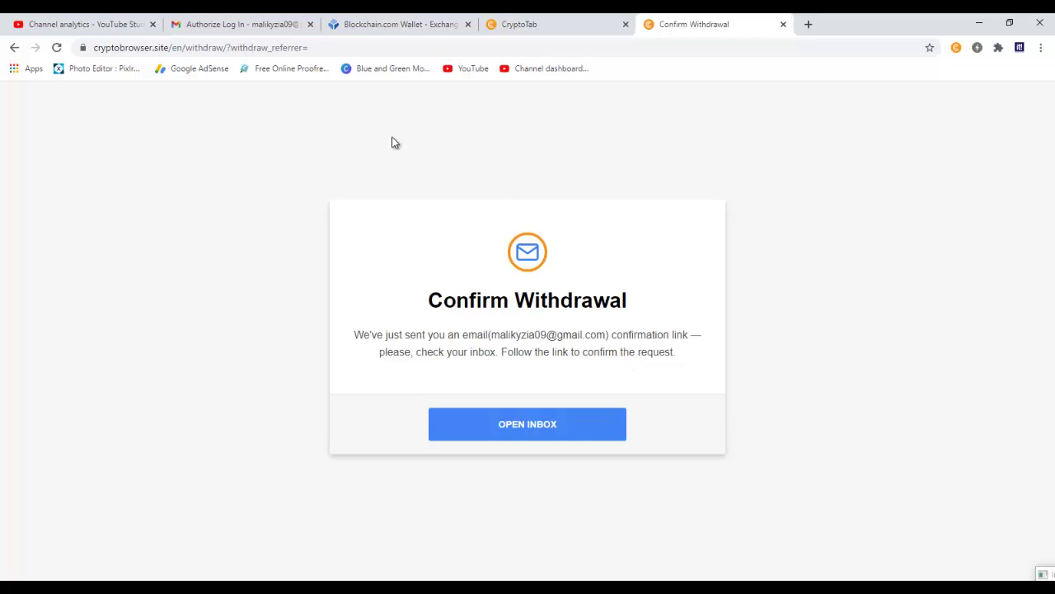
Switch to Gmail, open the CryptoTab Team's Withdrawal confirmation e-mail, and confirm the withdrawal.
left_click(271, 20)
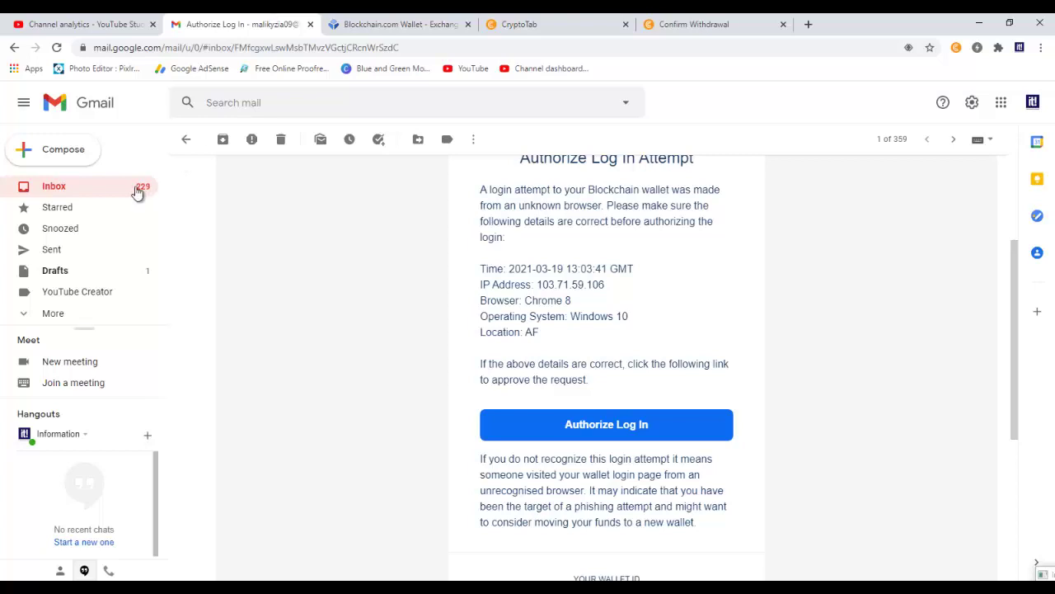
left_click(96, 190)
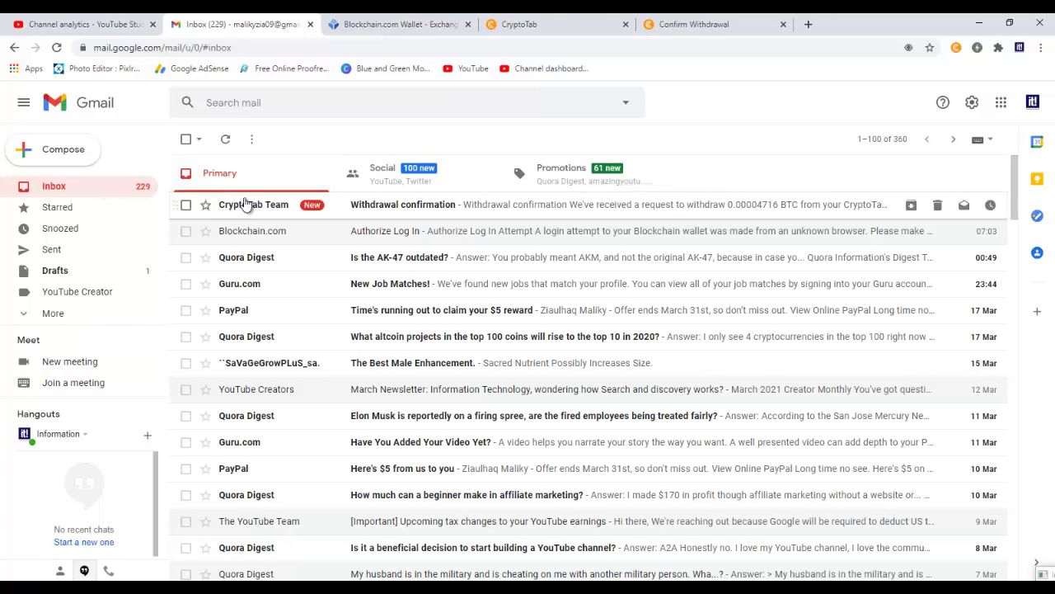
left_click(487, 211)
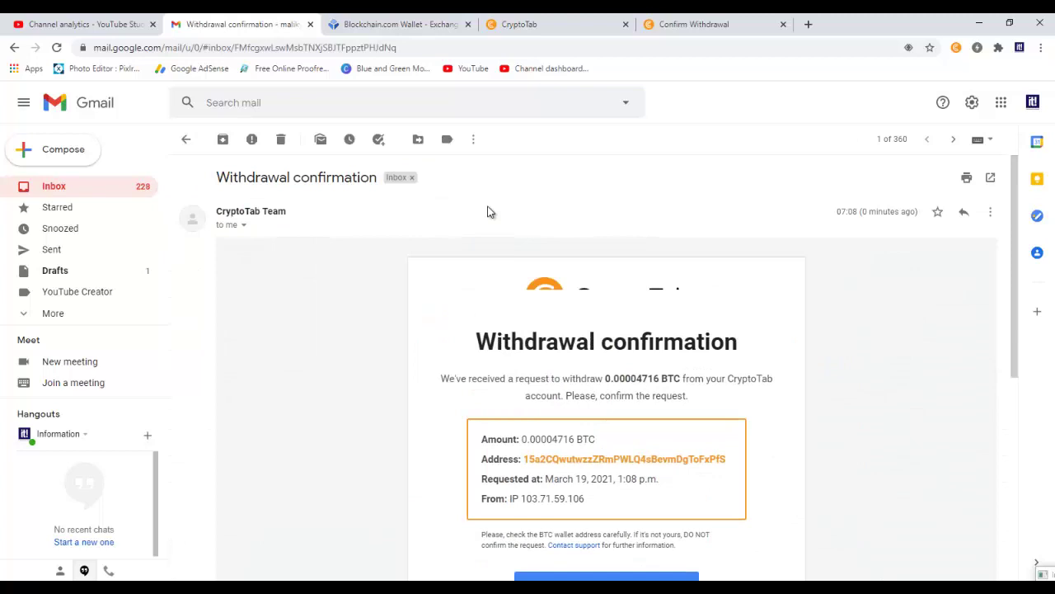
scroll(942, 418, "down", 1)
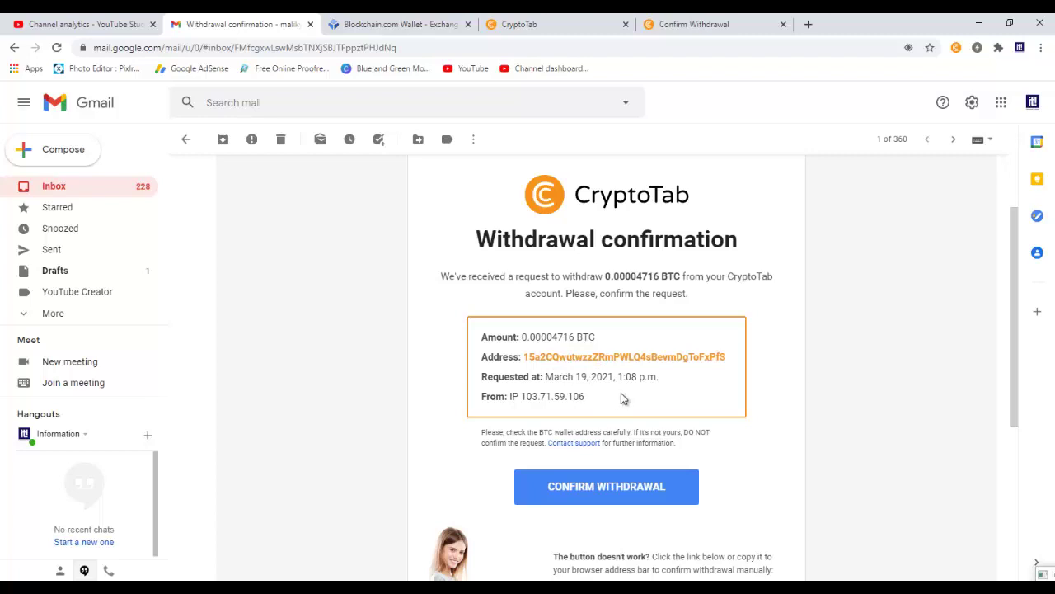
left_click(635, 490)
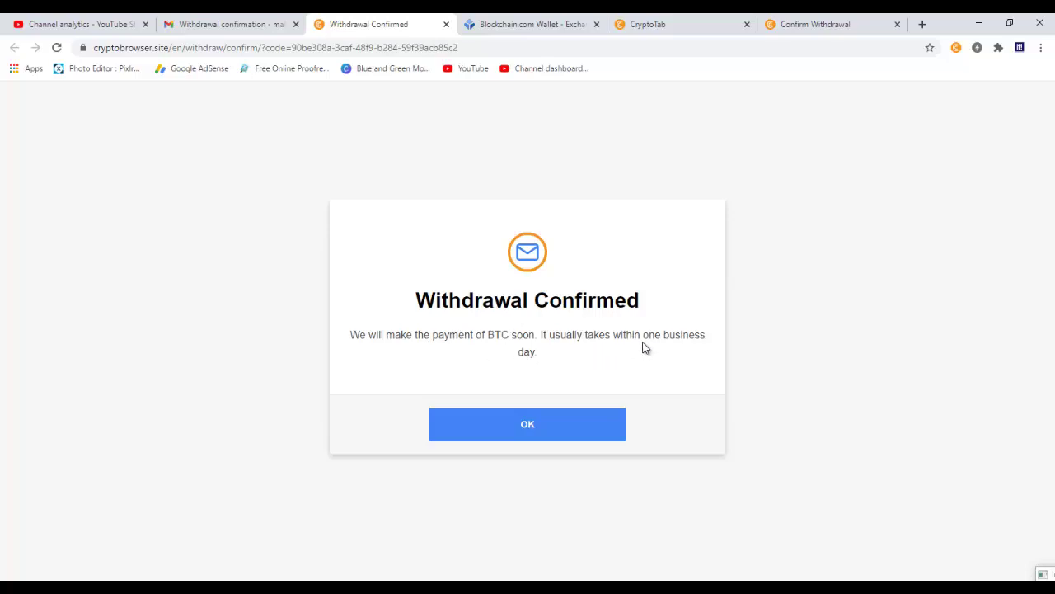
Acknowledge the withdrawal notice and review the payment history for the status of the new and earlier withdrawals.
left_click(547, 435)
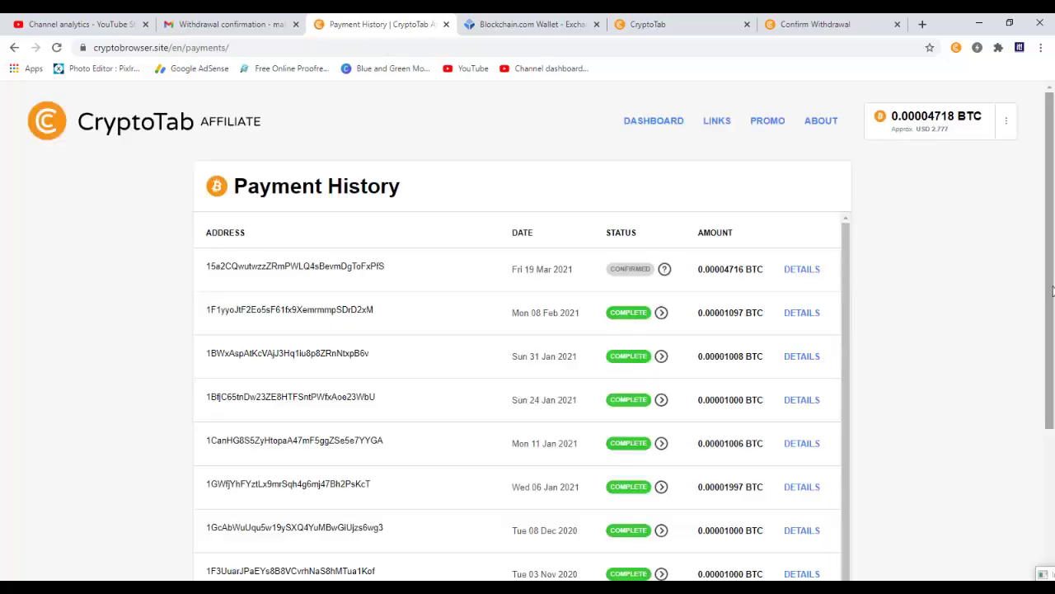
left_click_drag(1049, 294, 1049, 337)
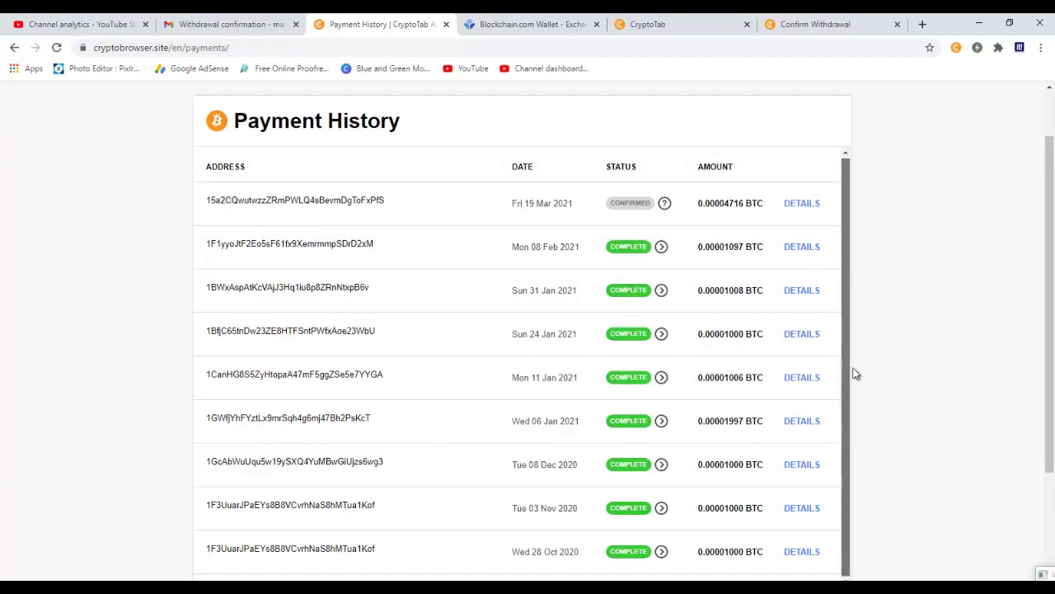
left_click_drag(1051, 421, 1051, 440)
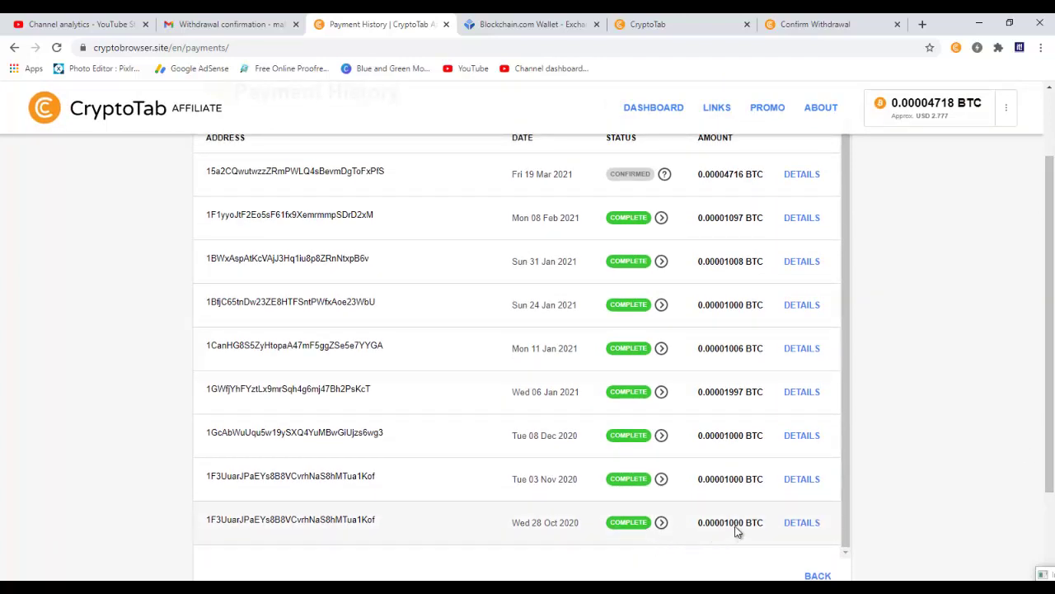
Check the Bitcoin balance on the Blockchain.com dashboard, then return to the CryptoTab mining page.
key("ctrl+Tab")
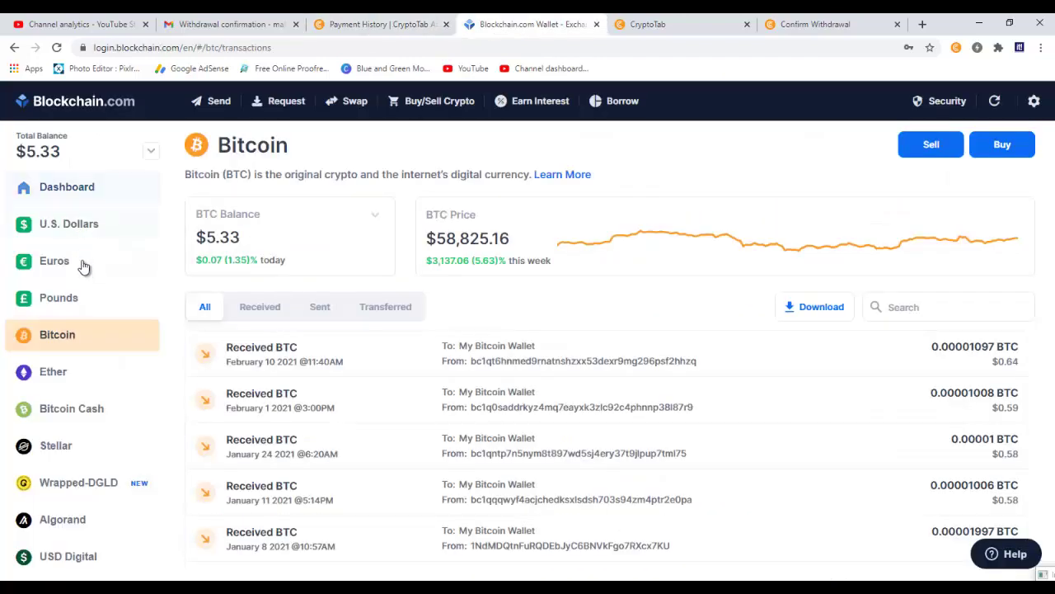
left_click(63, 188)
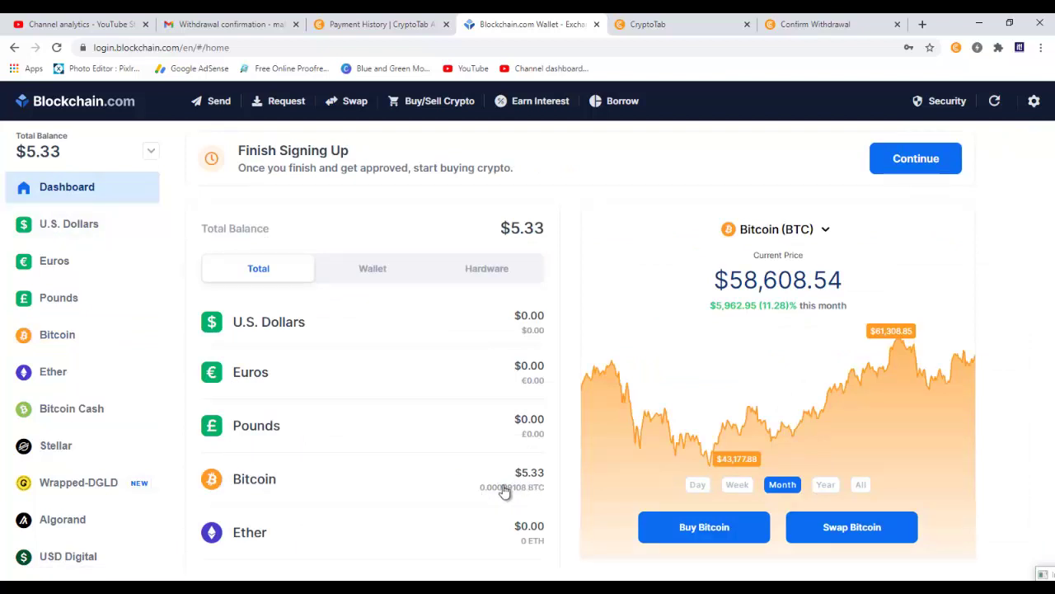
left_click(268, 21)
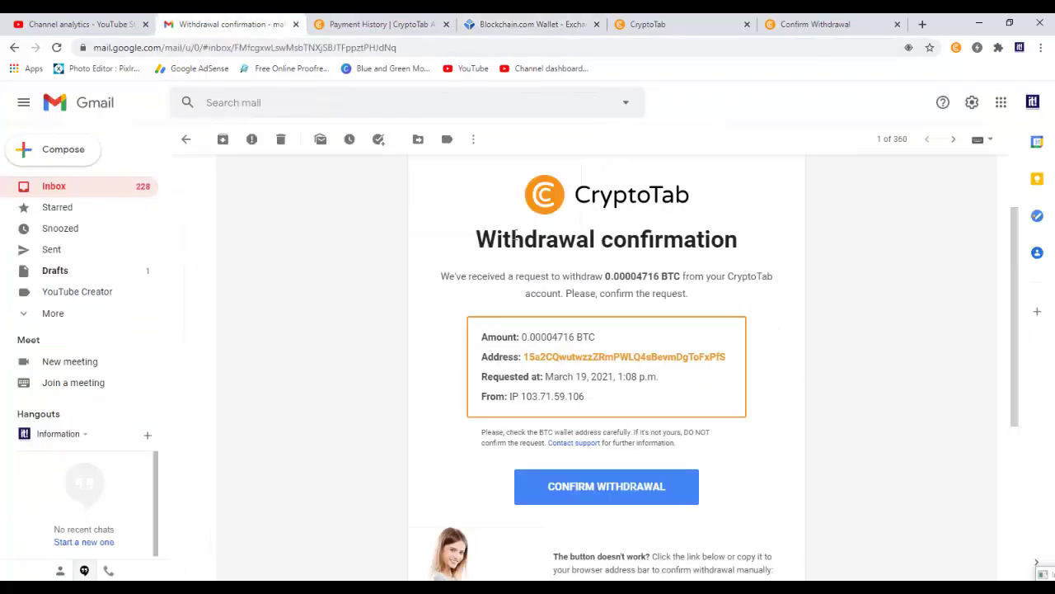
left_click(567, 19)
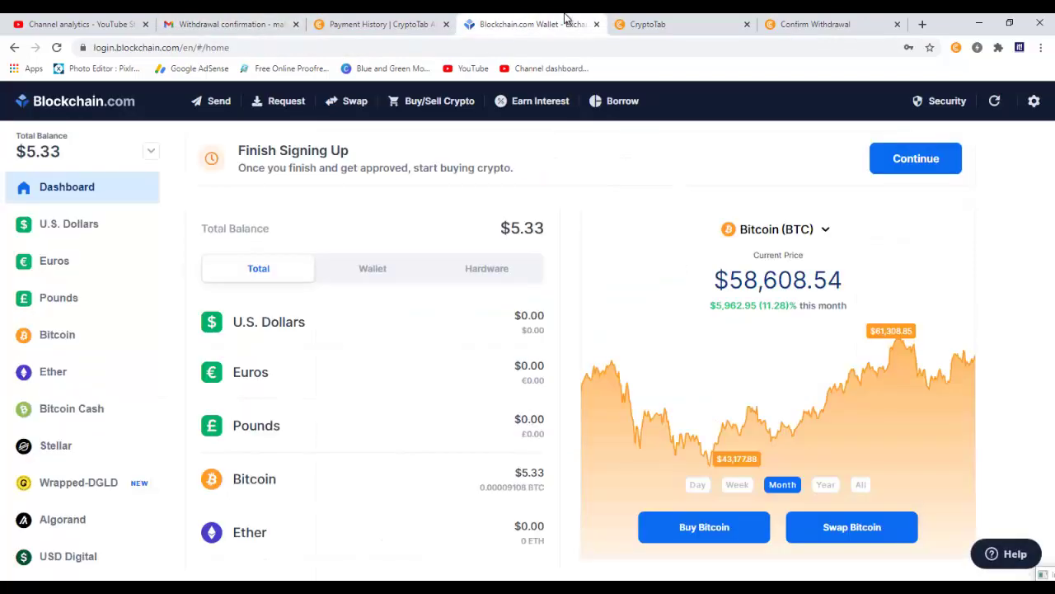
left_click(647, 20)
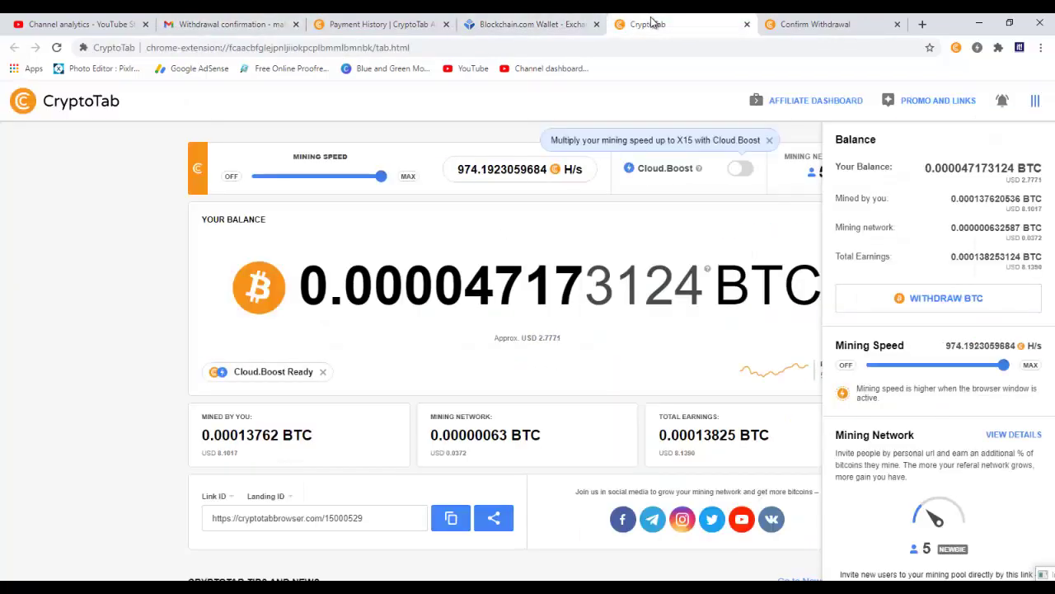